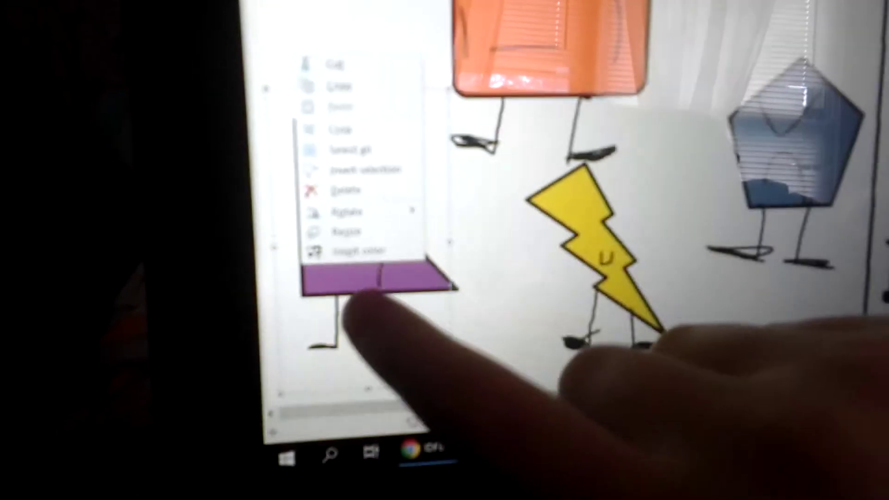
# Rotate the selected purple character into a right triangle on its legs
pyautogui.click(375, 298)
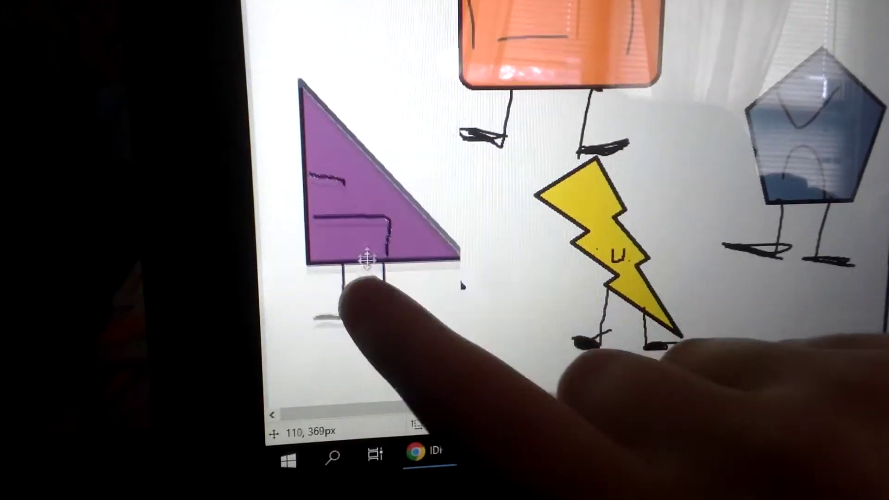